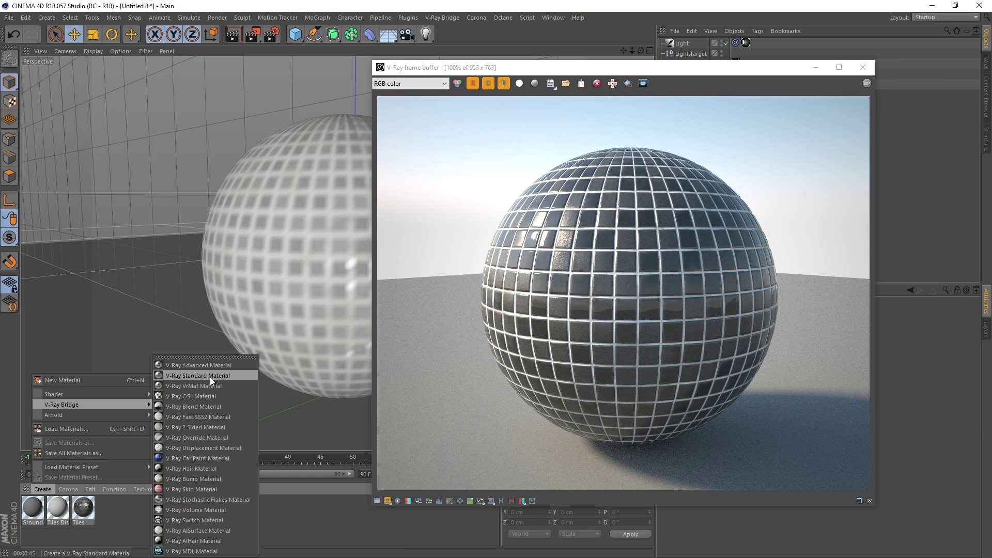
Create a V-Ray Standard Material and rename it Overlay.
{"action": "left_click", "coordinate": [210, 378]}
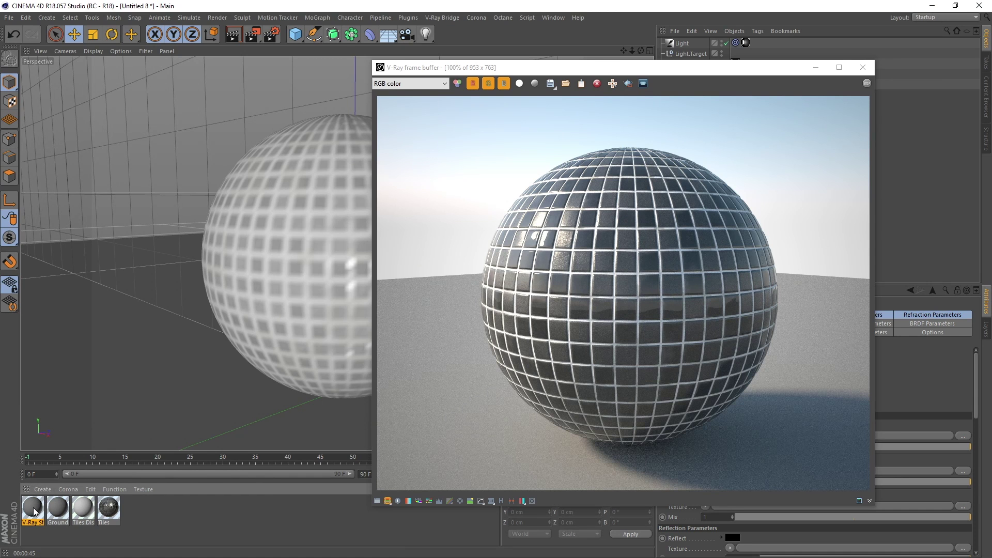
{"action": "double_click", "coordinate": [33, 508]}
{"action": "key", "text": "BackSpace"}
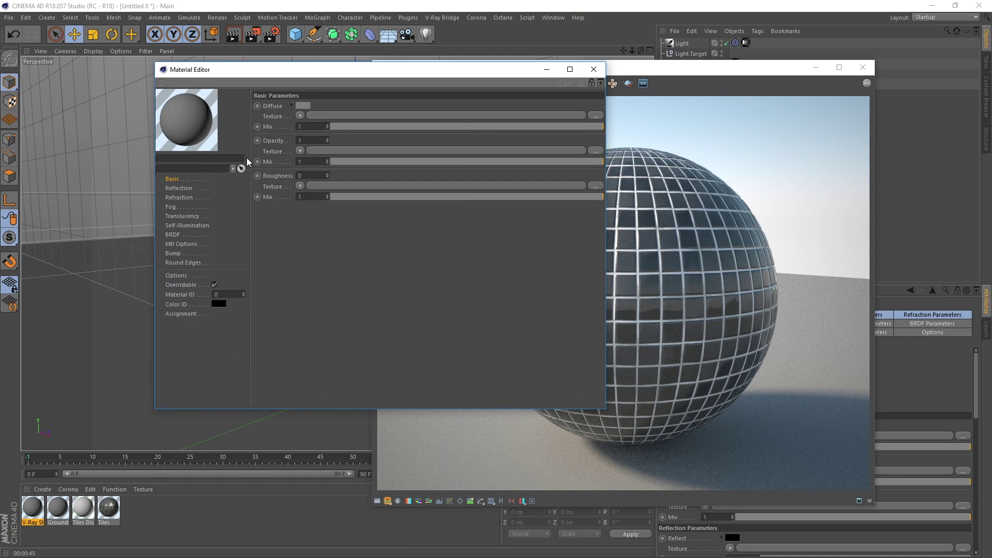
{"action": "key", "text": "Return"}
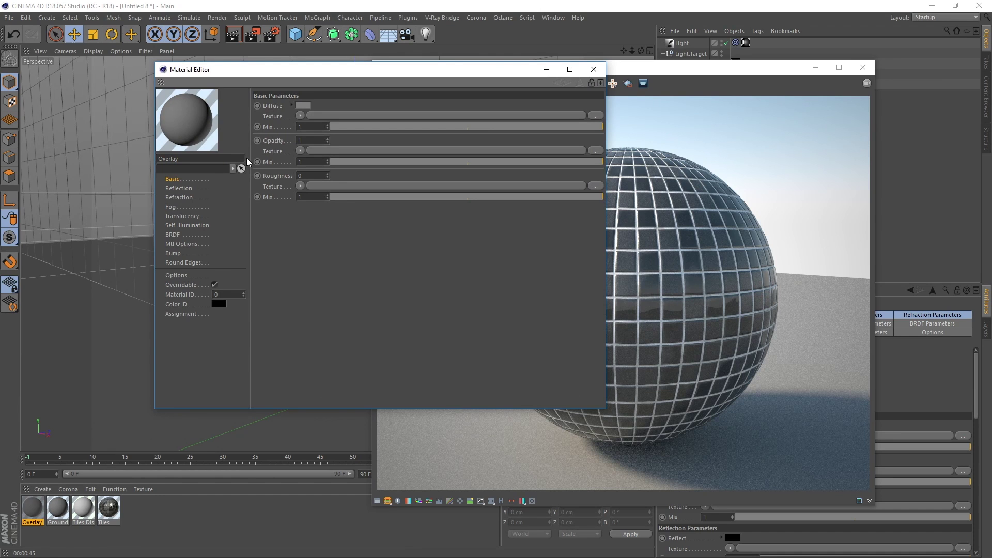
Set the Overlay material's diffuse color to pure white, with a value of 100%.
{"action": "left_click", "coordinate": [304, 106]}
{"action": "left_click_drag", "start_coordinate": [349, 125], "coordinate": [384, 125]}
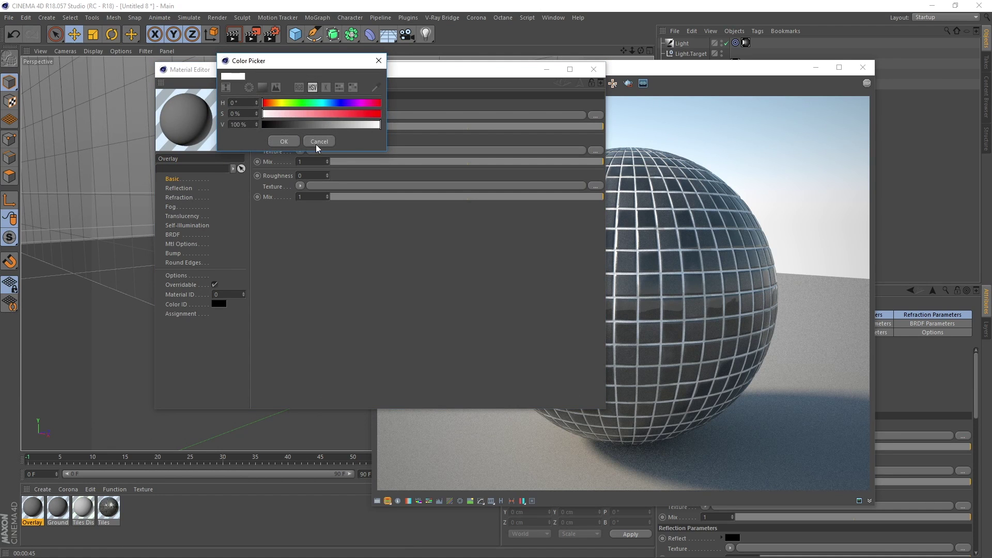
{"action": "left_click", "coordinate": [285, 142]}
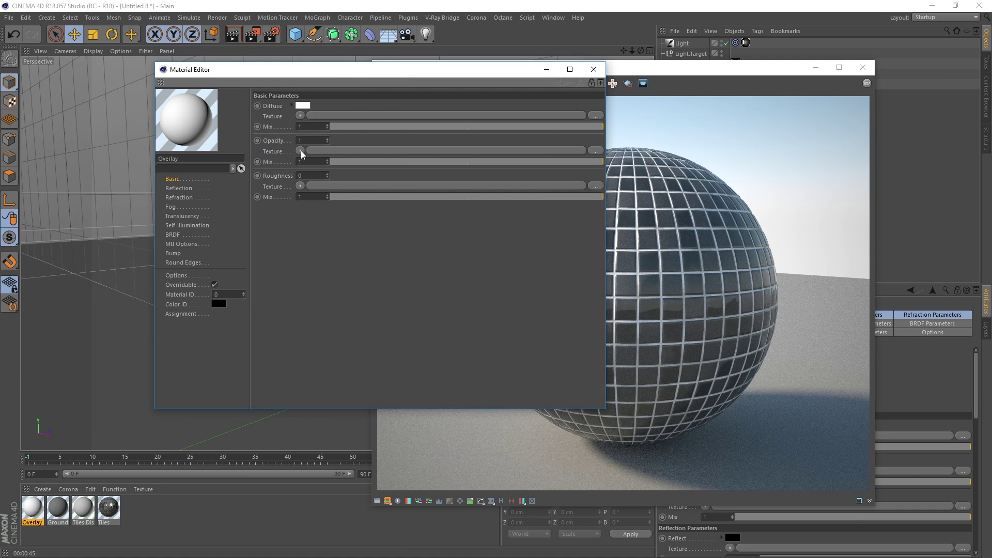
Add a V-Ray AdvBitmap to the Overlay material's opacity texture and load the DirtWipes005_OVERLAY_VAR1_2K image into it.
{"action": "left_click", "coordinate": [300, 151]}
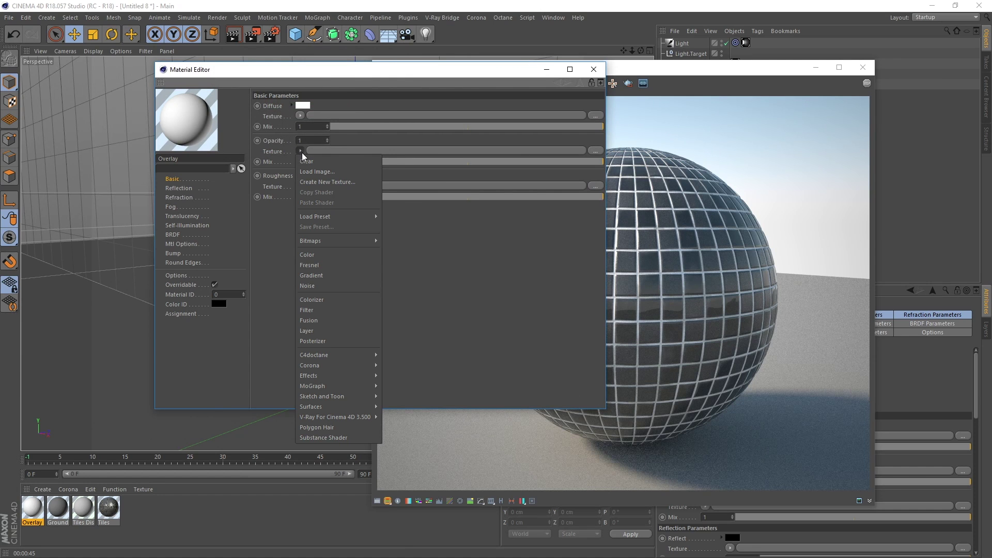
{"action": "mouse_move", "coordinate": [335, 417]}
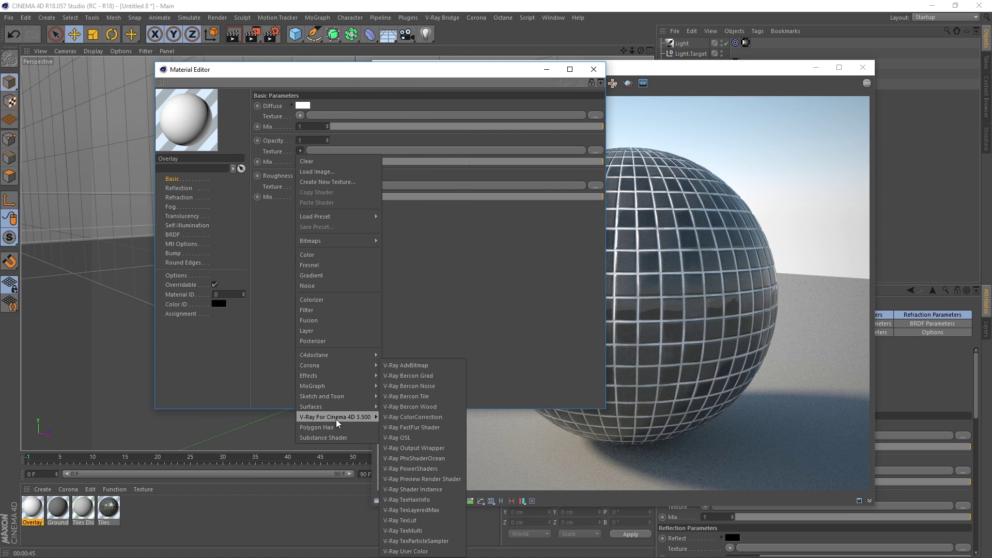
{"action": "left_click", "coordinate": [432, 368]}
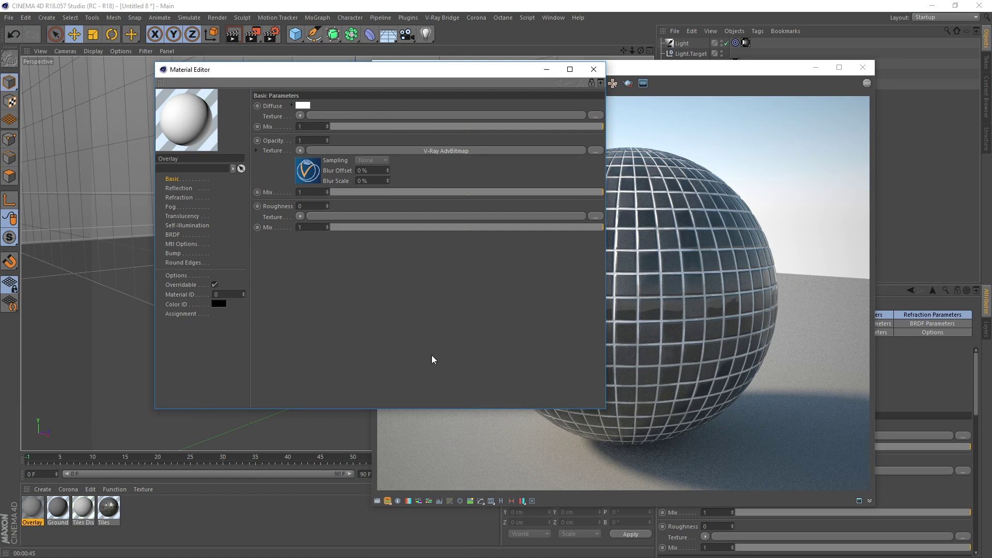
{"action": "left_click", "coordinate": [436, 153]}
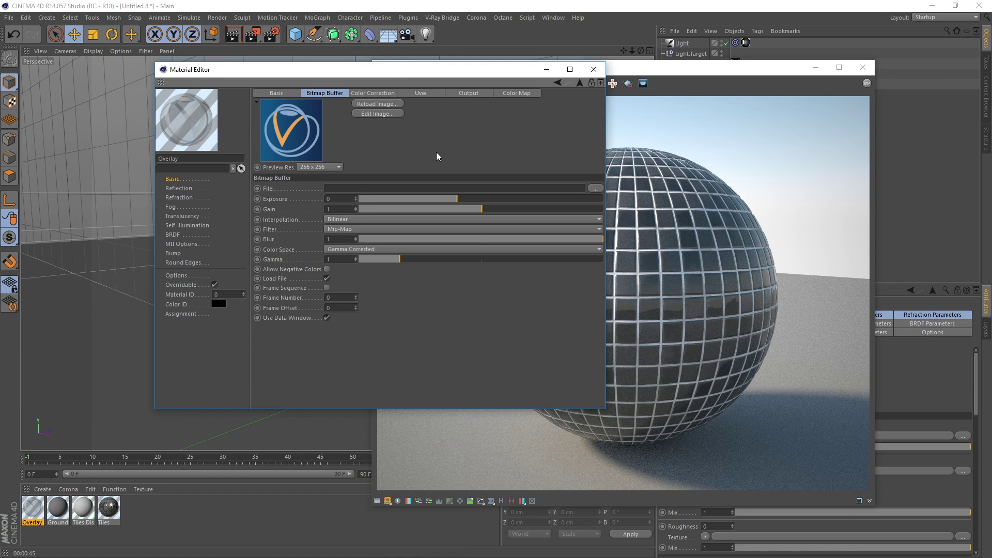
{"action": "left_click", "coordinate": [595, 188]}
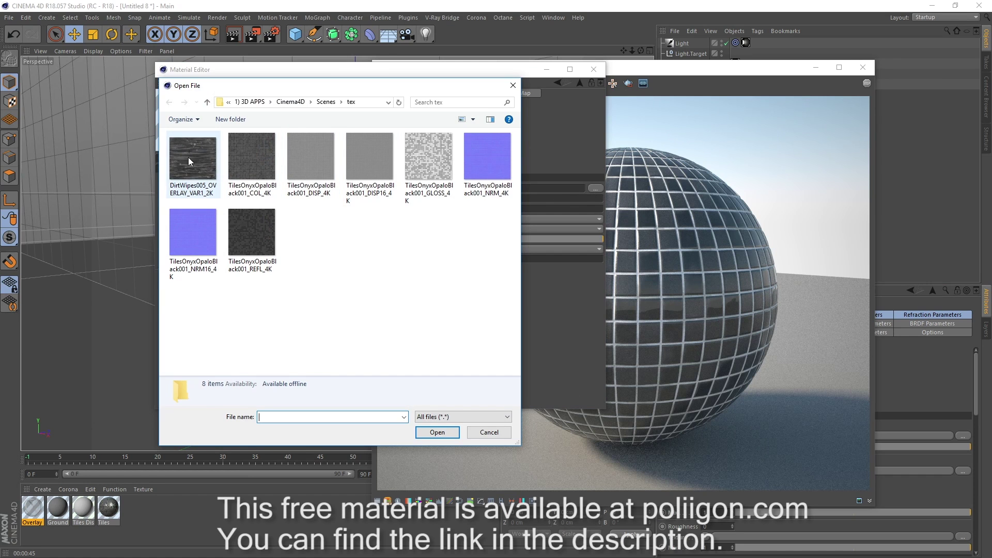
{"action": "double_click", "coordinate": [193, 162]}
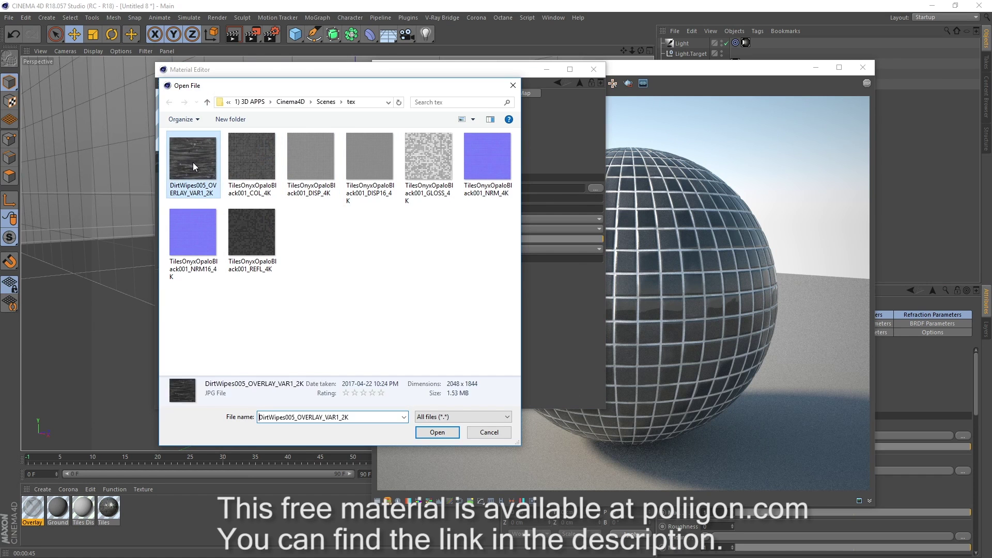
{"action": "left_click", "coordinate": [559, 321]}
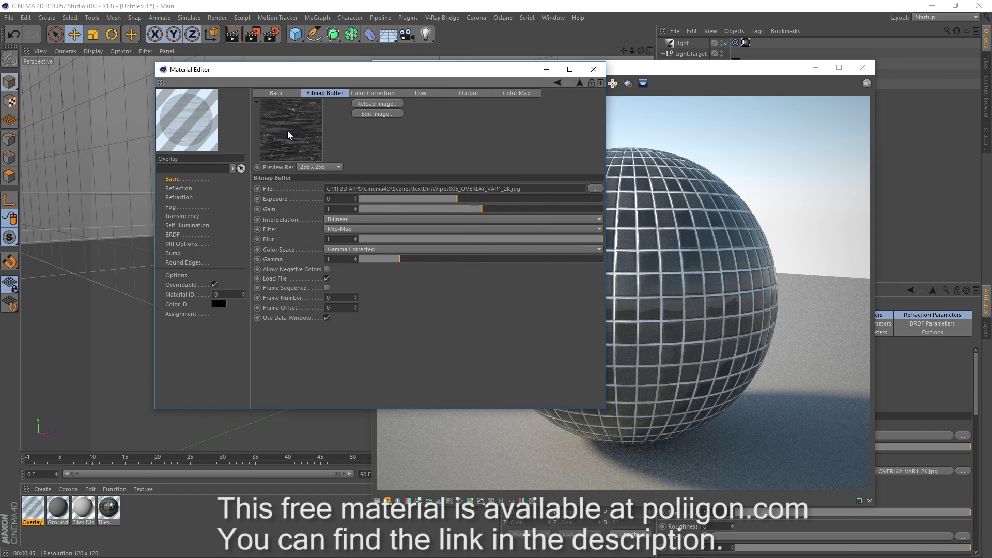
Apply the Overlay material to the sphere and run a test render to check how it looks.
{"action": "left_click_drag", "start_coordinate": [457, 73], "coordinate": [679, 132]}
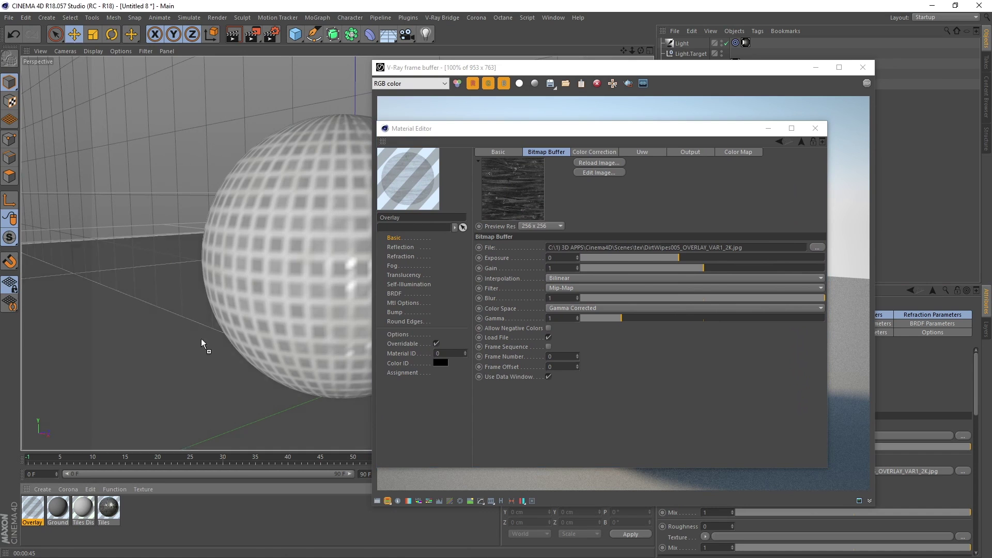
{"action": "left_click_drag", "start_coordinate": [272, 239], "coordinate": [273, 238]}
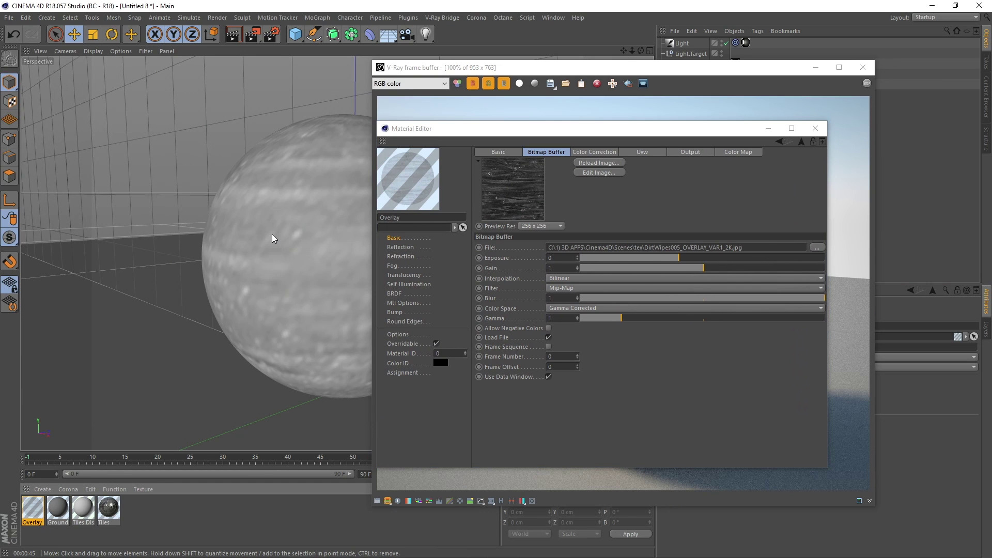
{"action": "key", "text": "shift+r"}
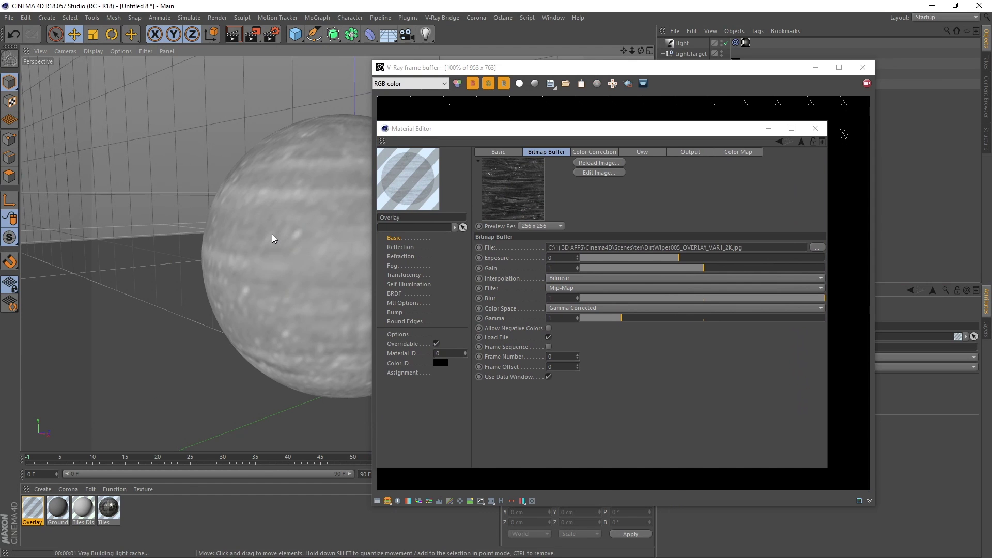
{"action": "left_click", "coordinate": [473, 69]}
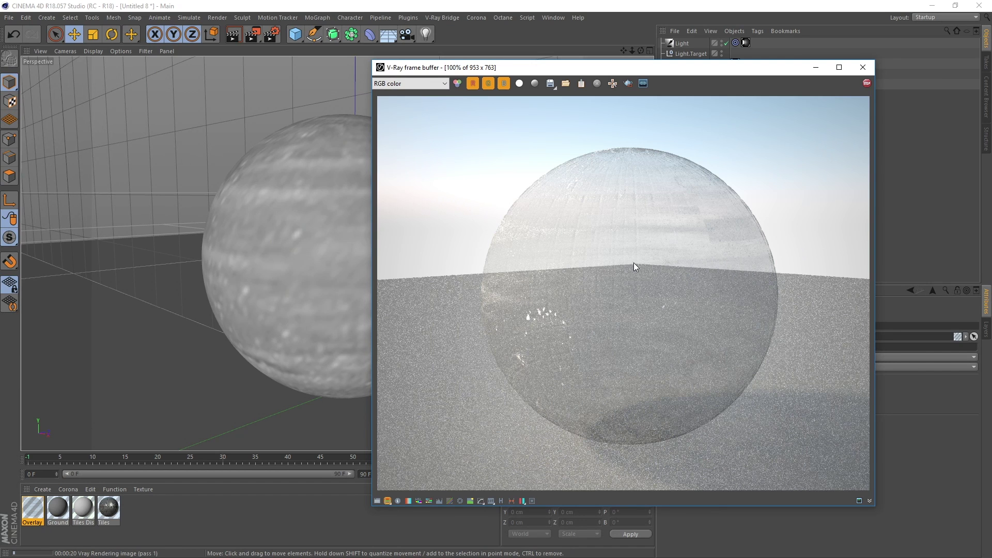
{"action": "left_click_drag", "start_coordinate": [668, 71], "coordinate": [370, 71]}
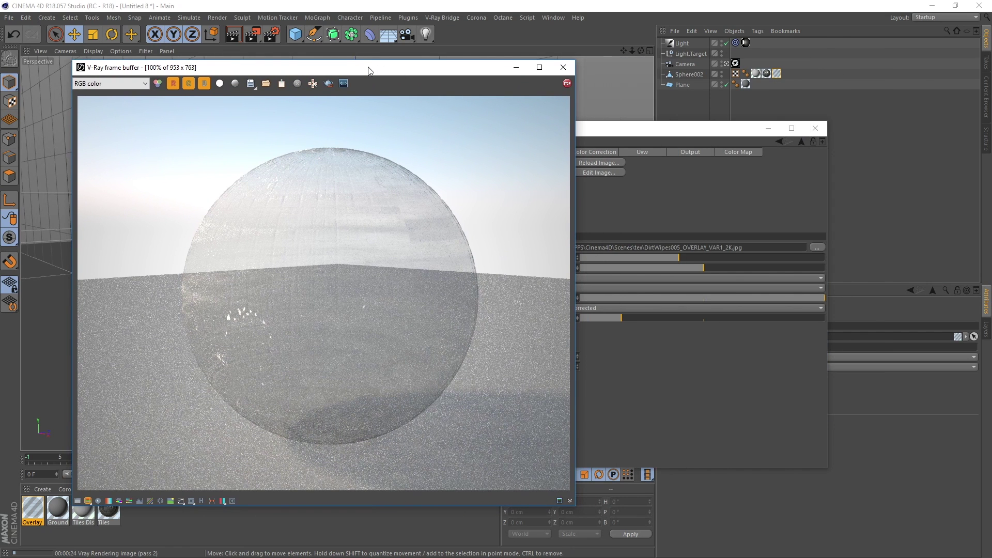
{"action": "left_click", "coordinate": [564, 67]}
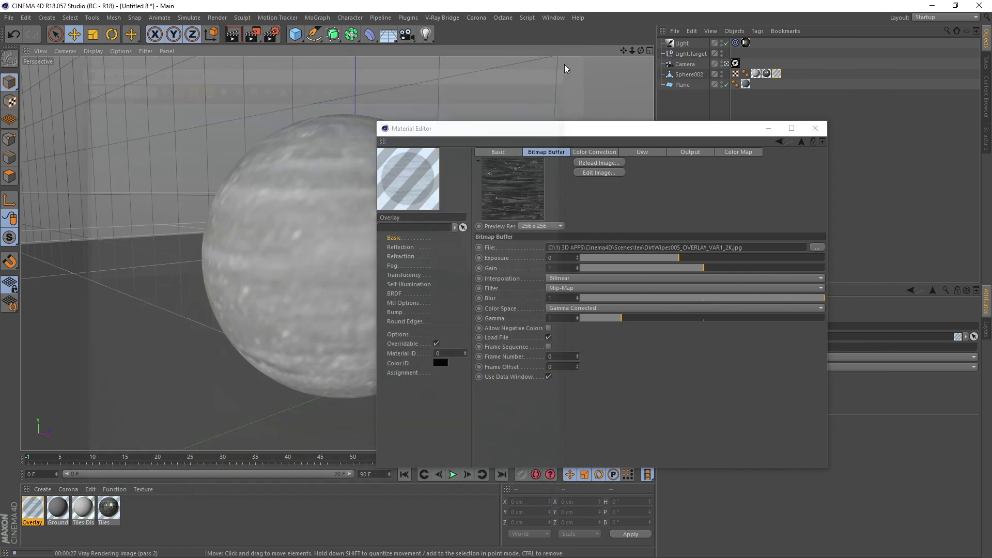
Create a V-Ray Blend Material for combining the overlay and tile materials.
{"action": "left_click", "coordinate": [45, 490]}
{"action": "mouse_move", "coordinate": [73, 406]}
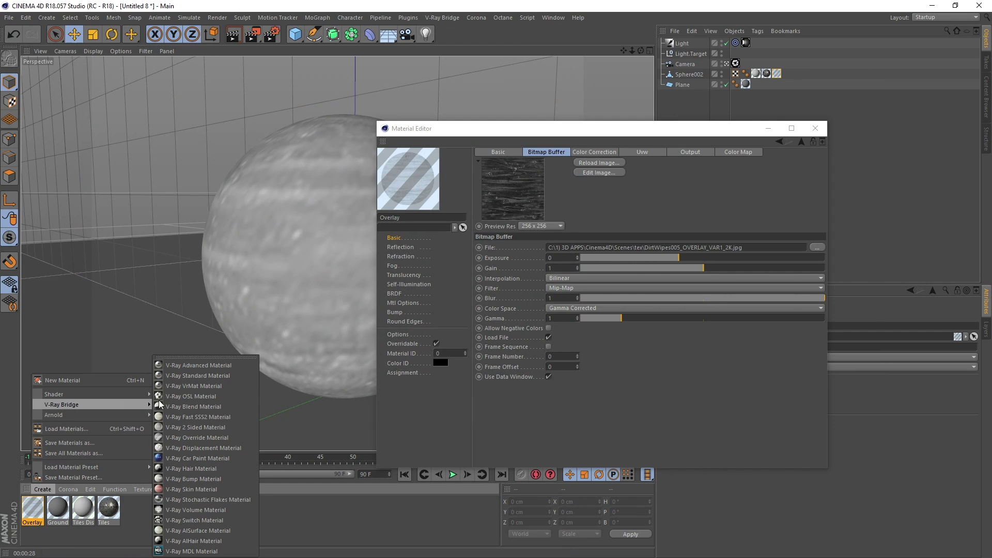
{"action": "left_click", "coordinate": [222, 407]}
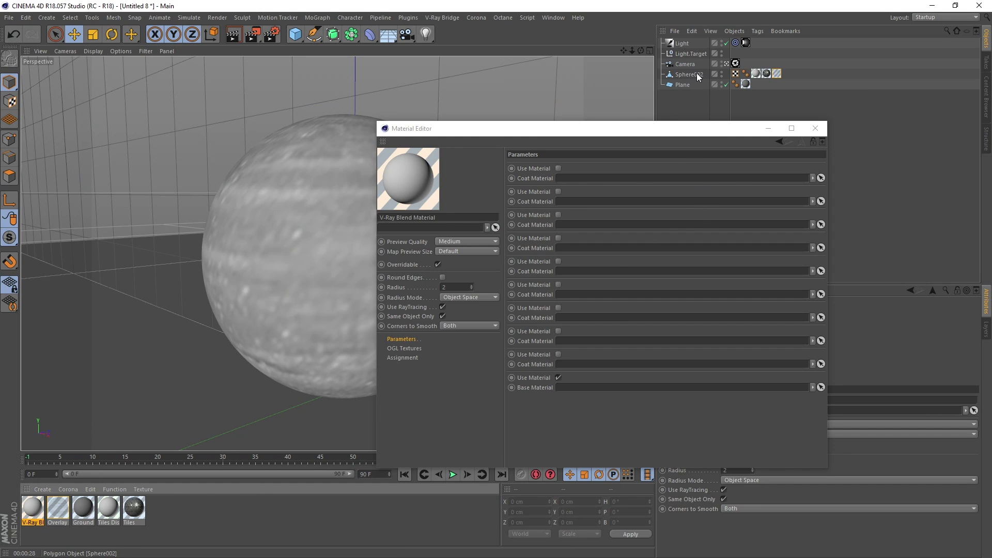
Remove the Overlay and Tiles texture tags from Sphere002, keeping Tiles Displacement, and test-render the result.
{"action": "left_click", "coordinate": [777, 73]}
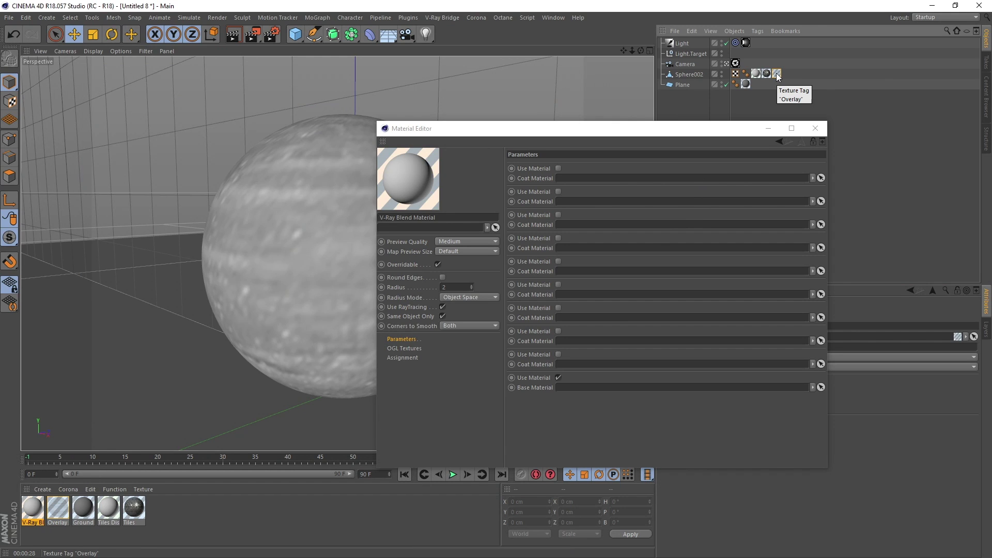
{"action": "key", "text": "Delete"}
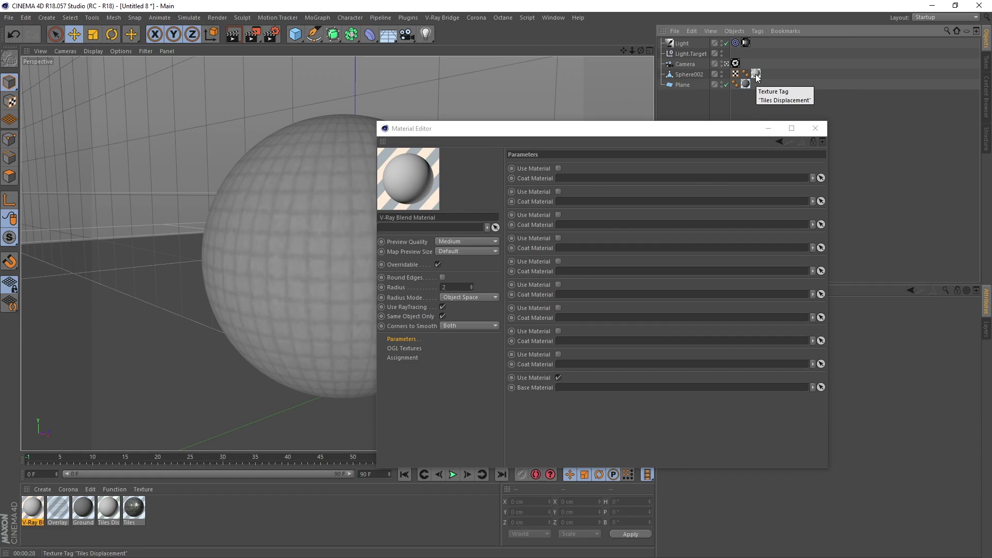
{"action": "key", "text": "shift+r"}
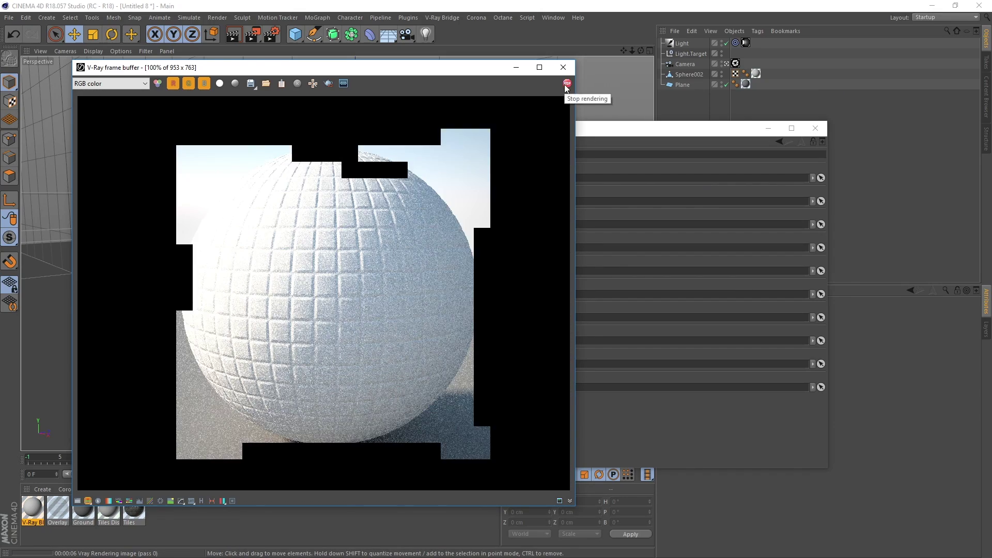
{"action": "left_click", "coordinate": [563, 67]}
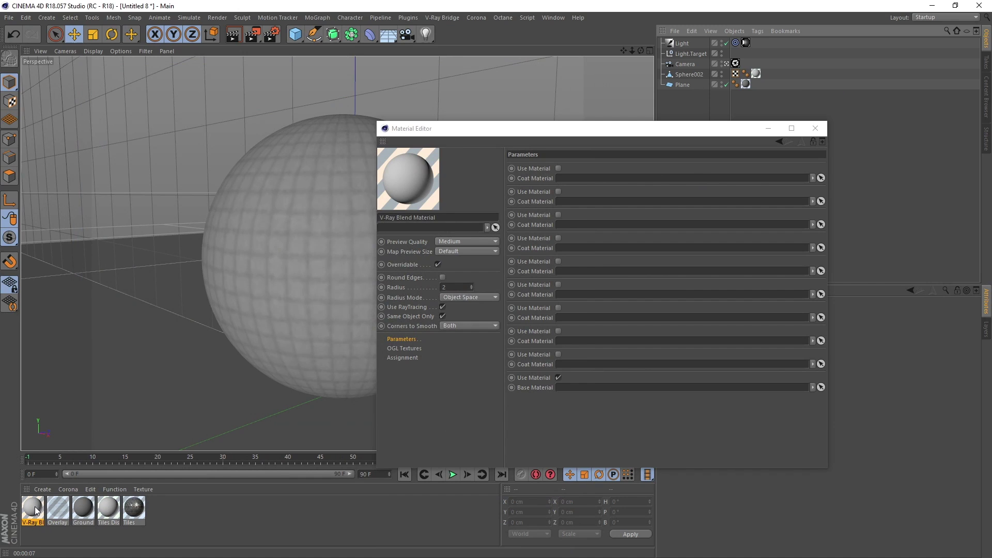
Apply the V-Ray Blend Material to the sphere, with Overlay as its enabled first coat material and Tiles as its second.
{"action": "left_click_drag", "start_coordinate": [32, 511], "coordinate": [288, 195]}
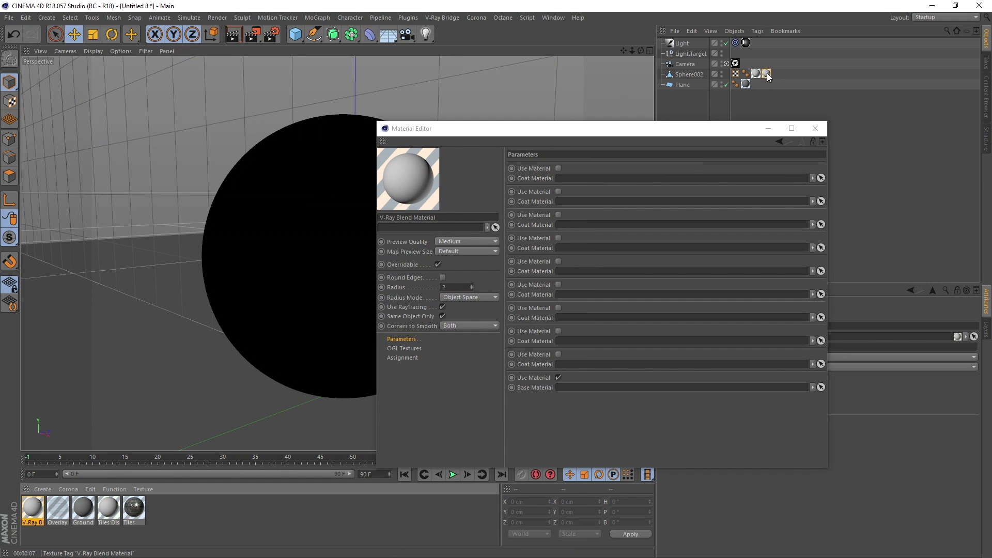
{"action": "left_click", "coordinate": [767, 74]}
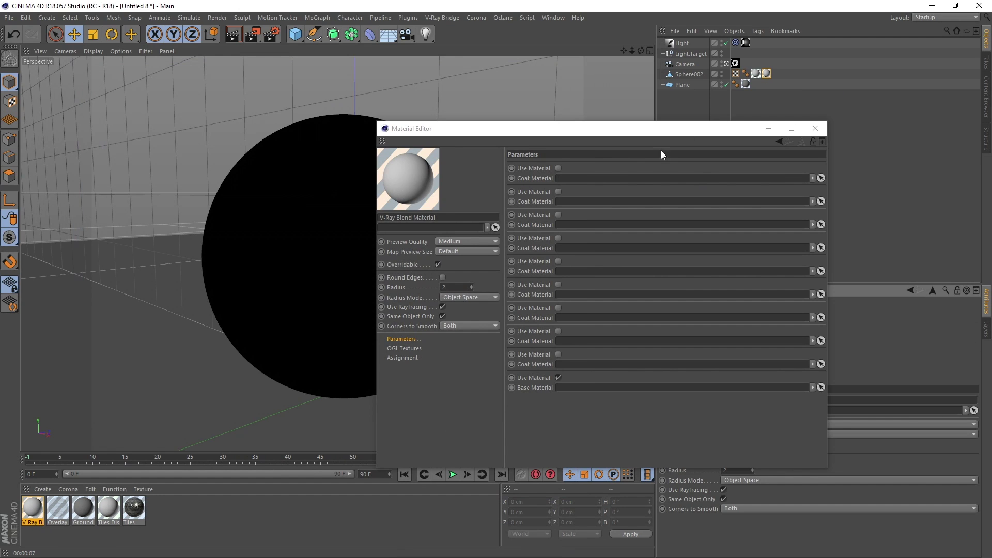
{"action": "left_click", "coordinate": [558, 168]}
{"action": "left_click", "coordinate": [558, 191]}
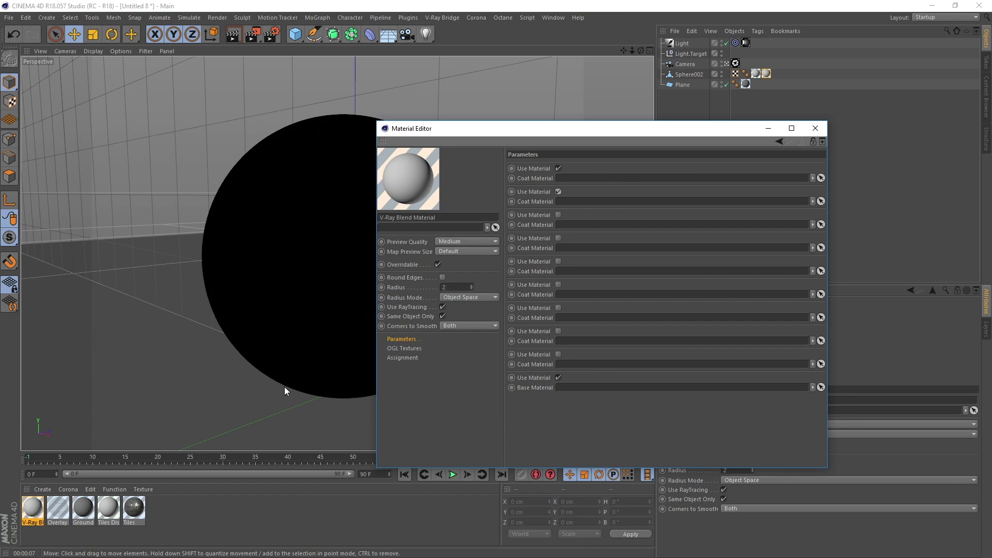
{"action": "left_click_drag", "start_coordinate": [57, 508], "coordinate": [597, 182]}
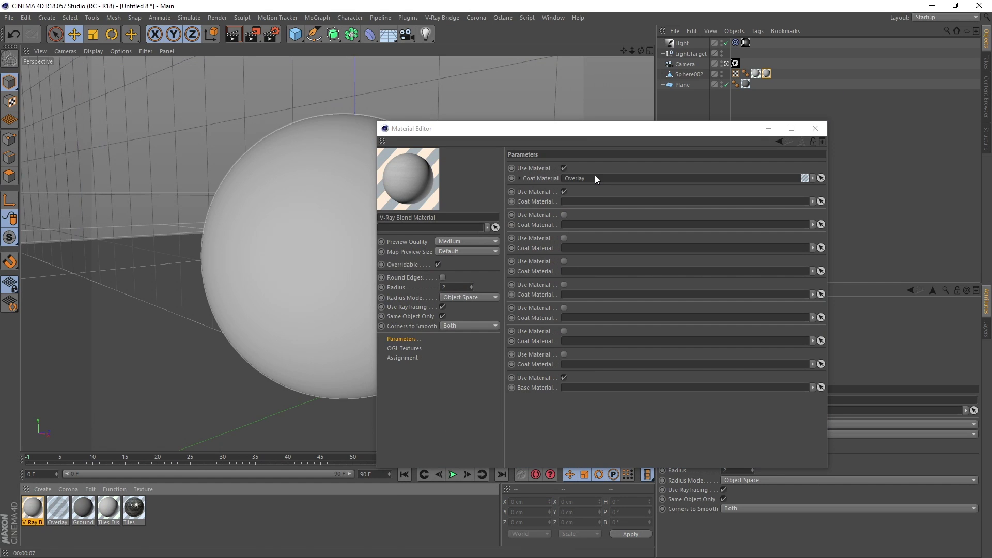
{"action": "left_click_drag", "start_coordinate": [136, 511], "coordinate": [577, 205]}
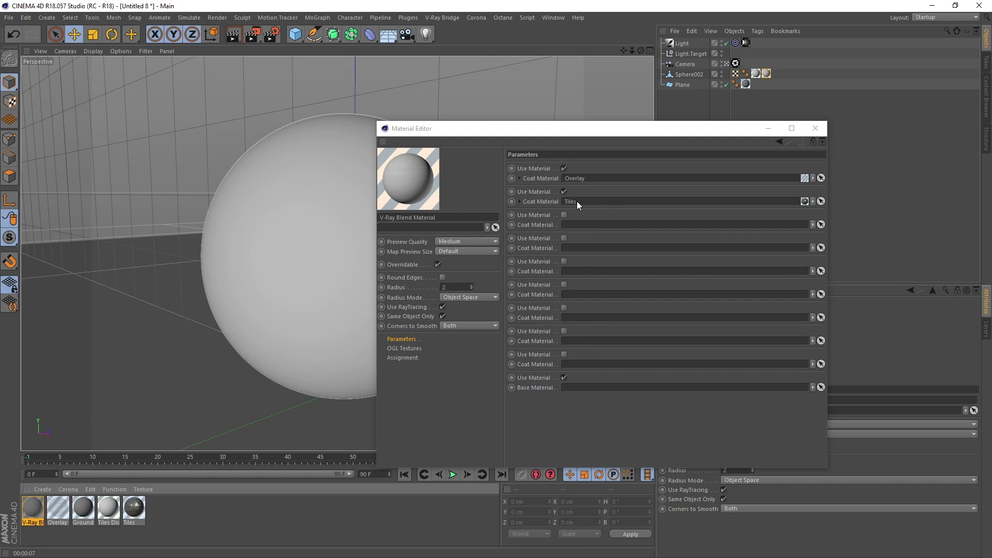
Render the sphere with the blended materials to check the dirt overlay, and stop the render.
{"action": "key", "text": "shift+r"}
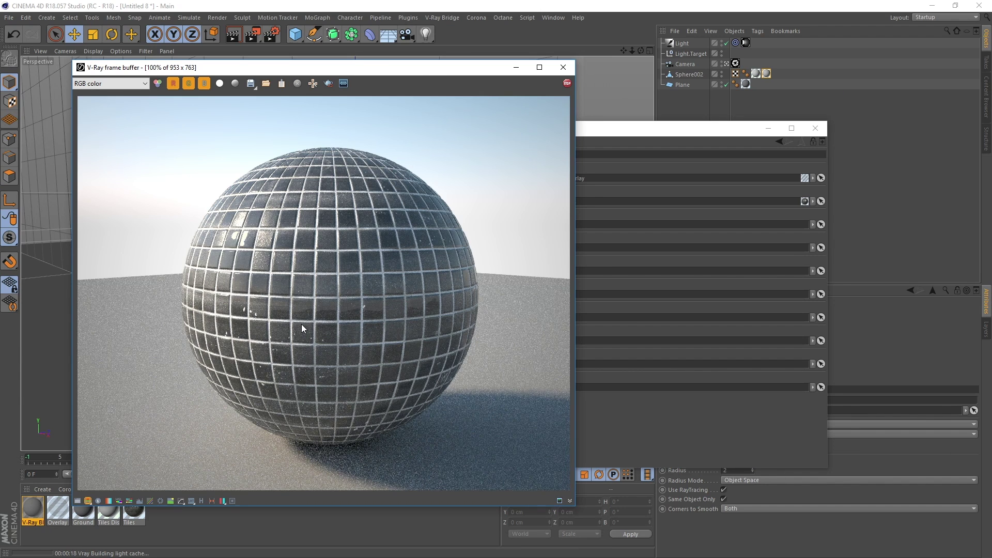
{"action": "left_click", "coordinate": [566, 84]}
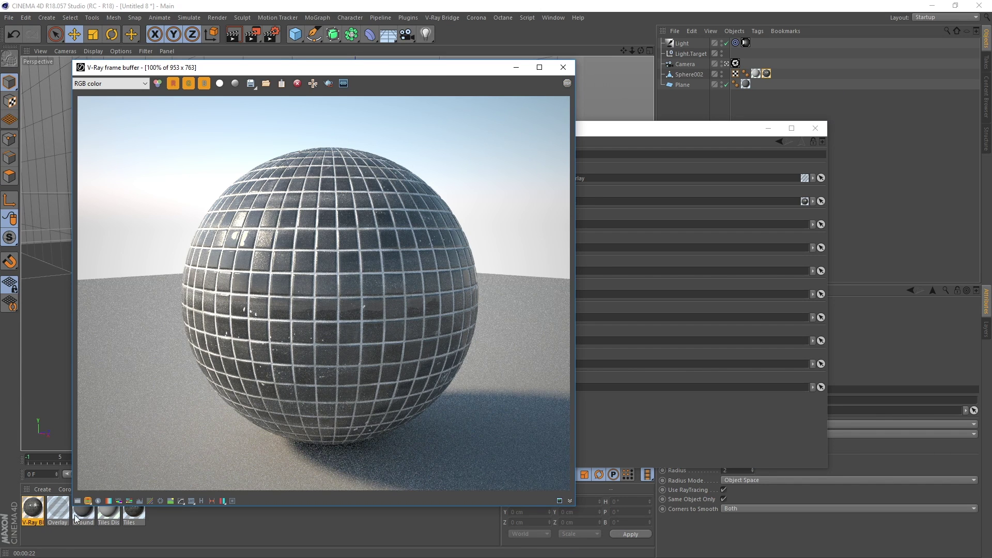
Set the UVW width and height of the Overlay material's opacity bitmap to 2 each.
{"action": "double_click", "coordinate": [60, 510]}
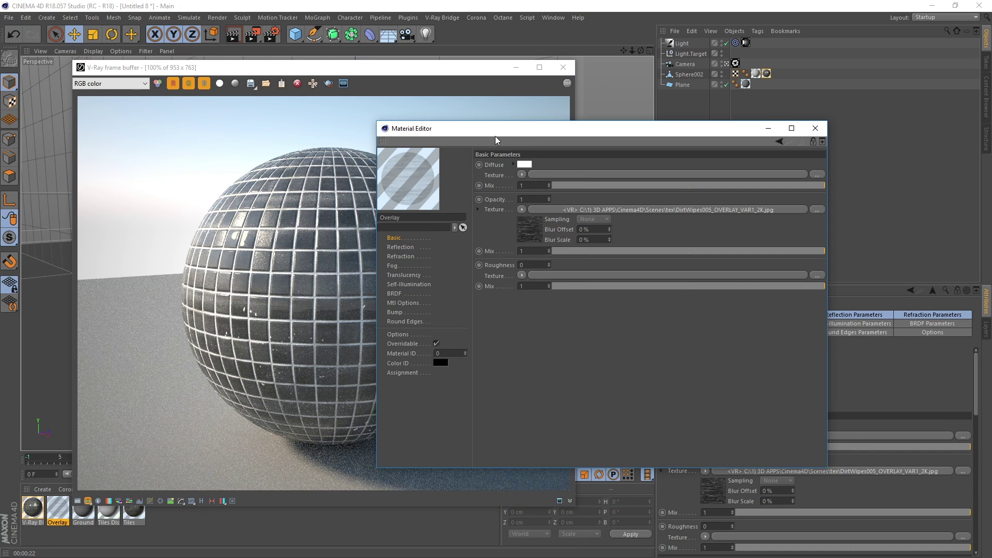
{"action": "left_click_drag", "start_coordinate": [518, 128], "coordinate": [593, 100]}
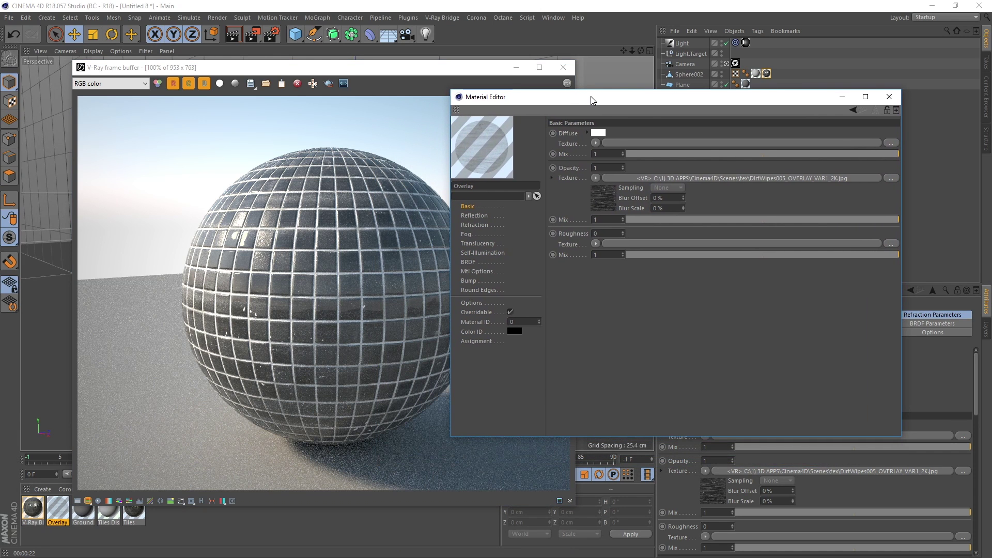
{"action": "left_click", "coordinate": [702, 179]}
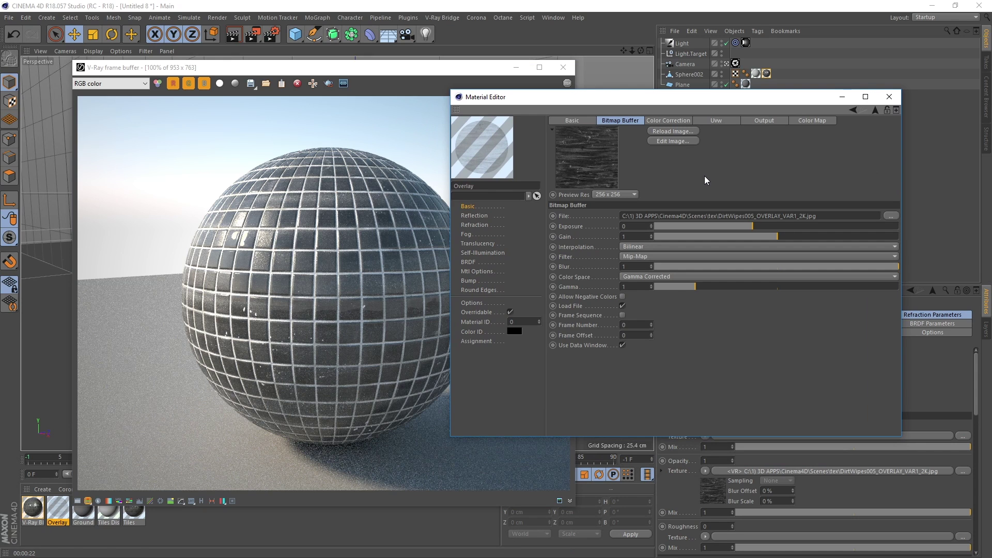
{"action": "left_click", "coordinate": [720, 121]}
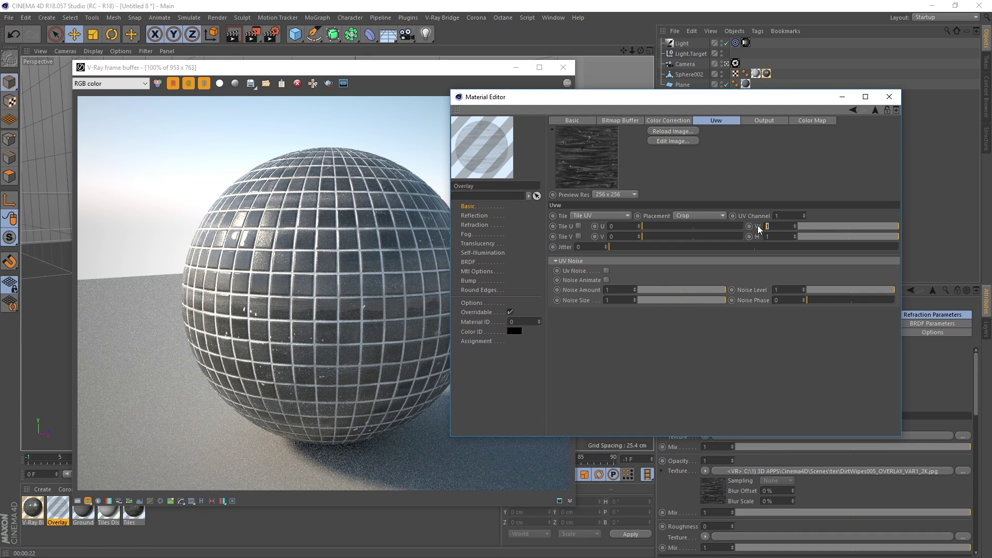
{"action": "type", "text": "2"}
{"action": "key", "text": "Tab"}
{"action": "type", "text": "2"}
{"action": "key", "text": "Return"}
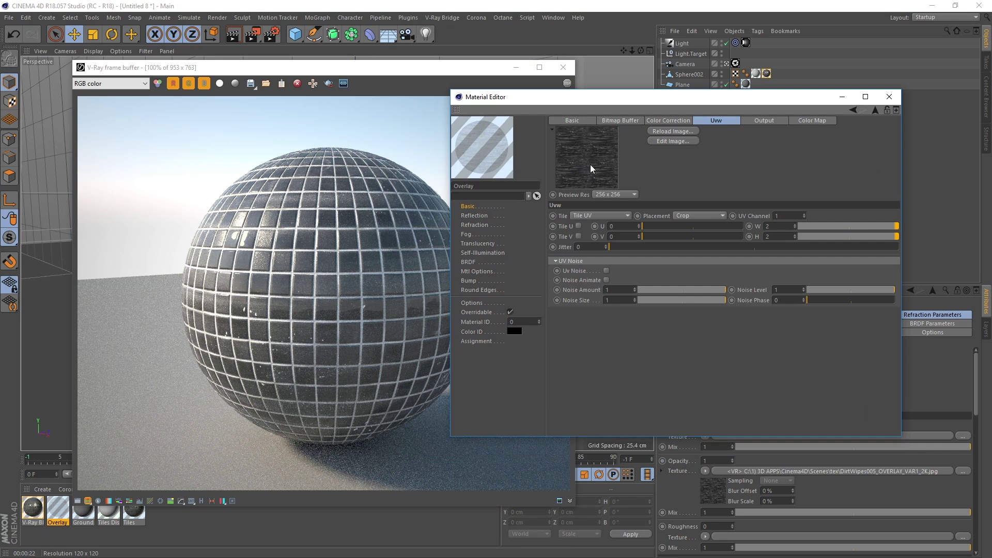
Render the sphere to check the rescaled dirt overlay, moving the frame buffer clear of the material settings, and stop the render.
{"action": "key", "text": "ctrl+r"}
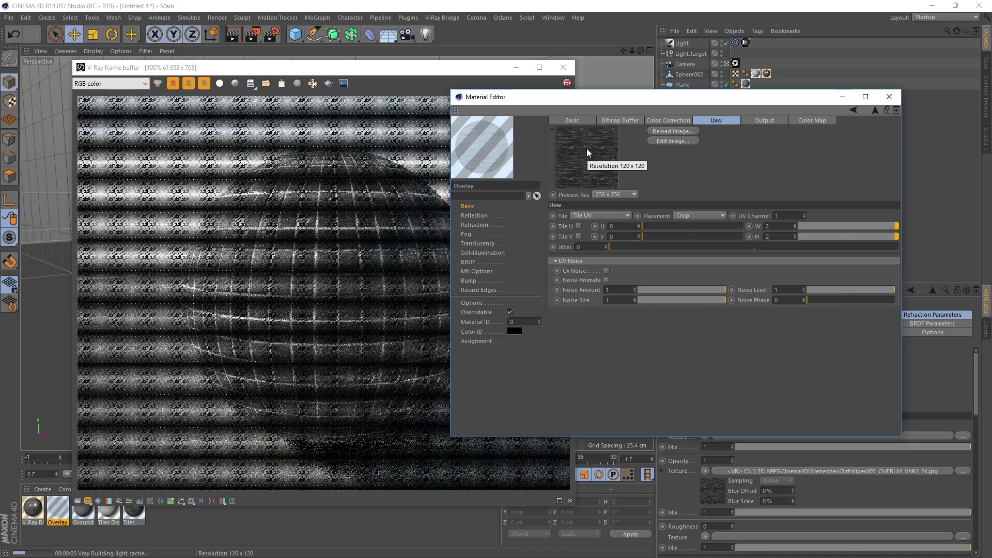
{"action": "left_click", "coordinate": [369, 166]}
{"action": "left_click_drag", "start_coordinate": [355, 67], "coordinate": [297, 37]}
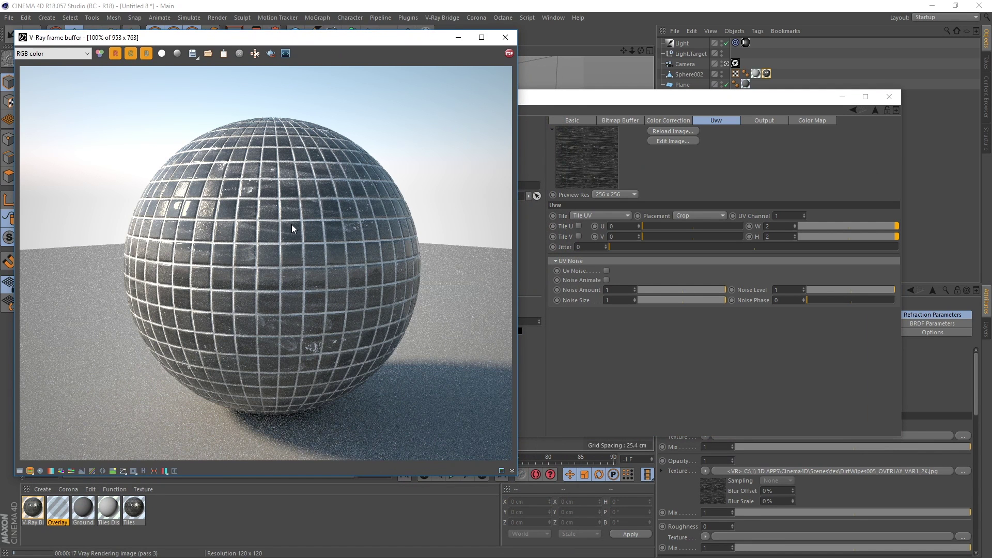
{"action": "left_click", "coordinate": [509, 53]}
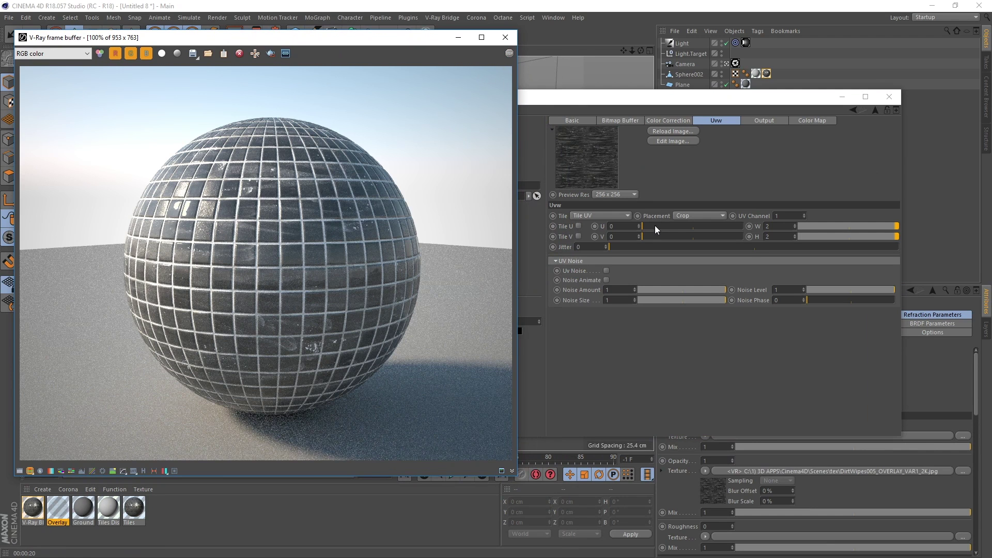
Offset the opacity bitmap to U 0.16 and V 0.3, and colour-correct it with brightness 0.26 and contrast 2.
{"action": "left_click_drag", "start_coordinate": [647, 228], "coordinate": [674, 238]}
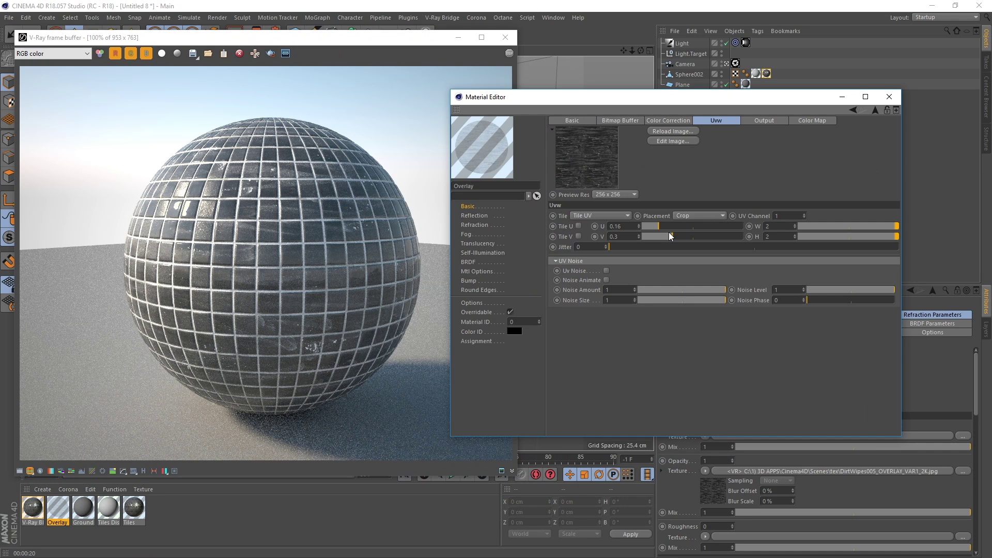
{"action": "left_click", "coordinate": [667, 122]}
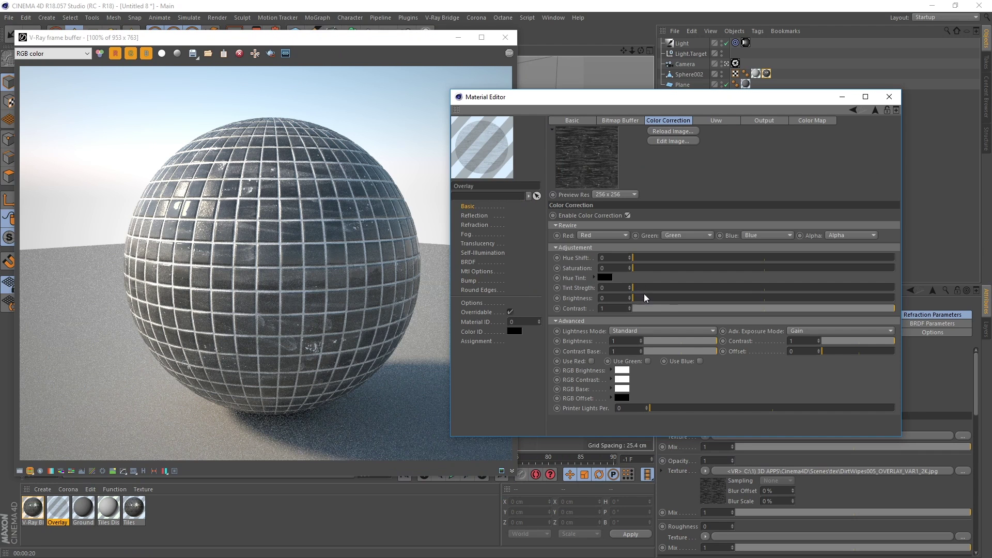
{"action": "left_click_drag", "start_coordinate": [635, 298], "coordinate": [673, 300]}
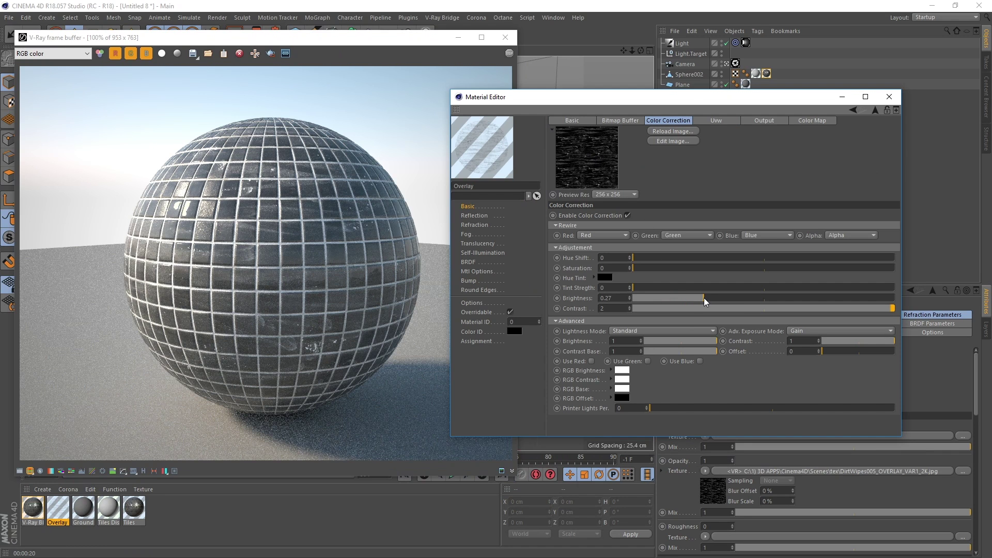
{"action": "left_click_drag", "start_coordinate": [704, 299], "coordinate": [701, 298]}
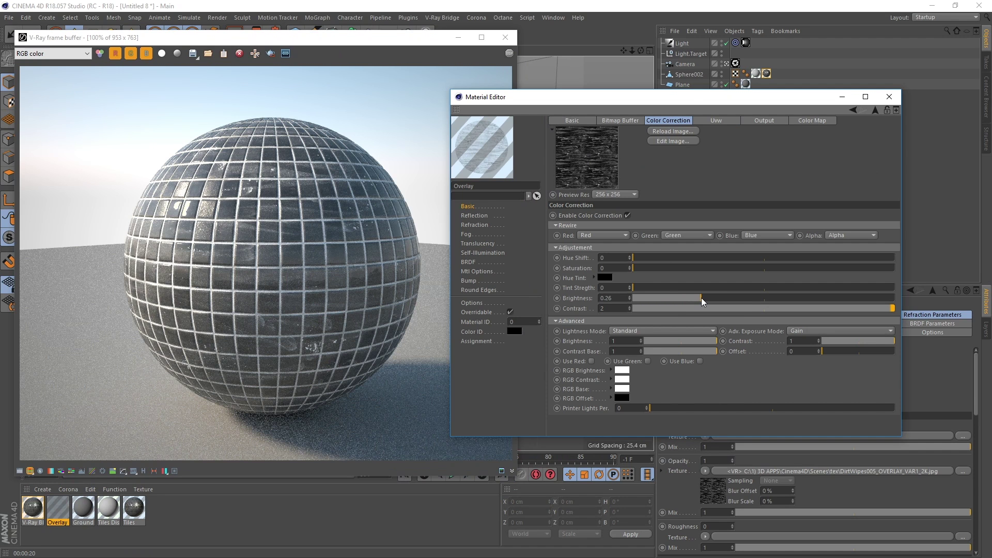
Render the sphere again to check the overlay with the offset and colour-corrected opacity bitmap.
{"action": "key", "text": "ctrl+r"}
{"action": "left_click", "coordinate": [421, 227]}
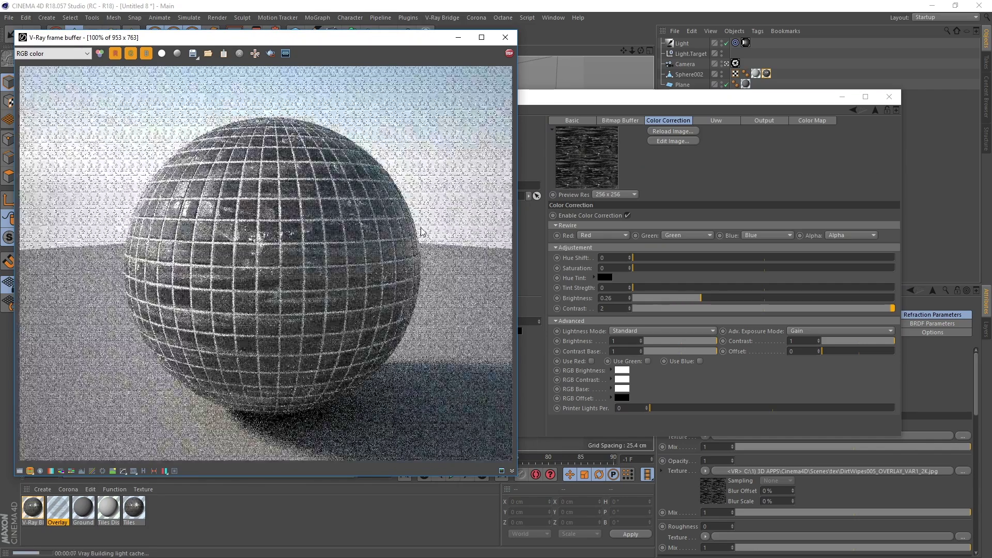